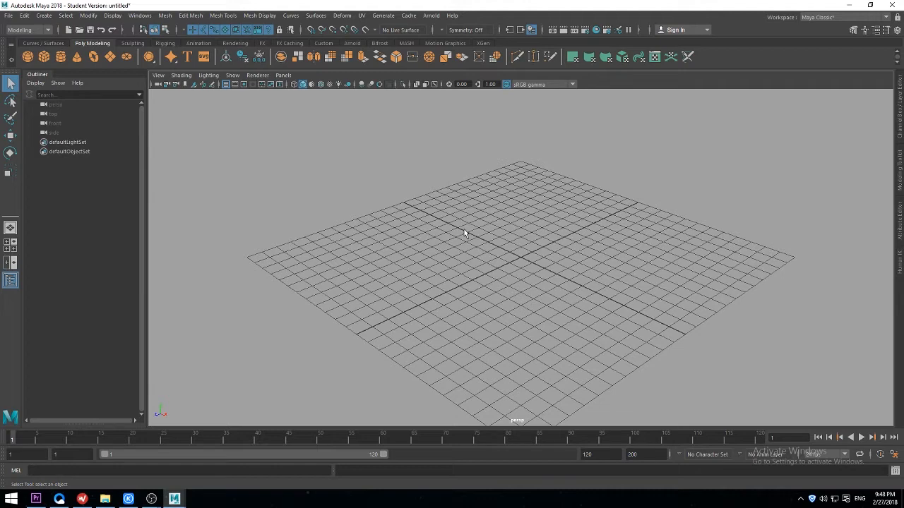
{"action": "left_click_drag", "start_coordinate": [480, 232], "coordinate": [490, 228], "text": "alt"}
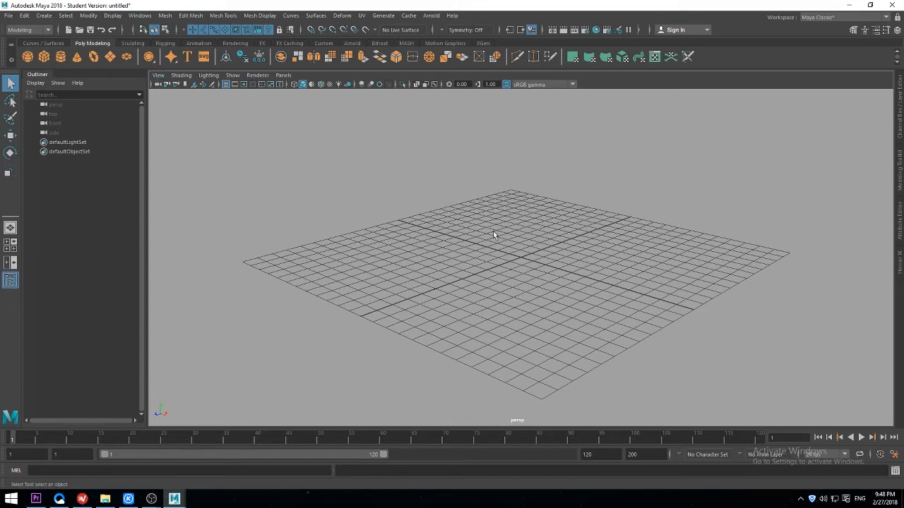
{"action": "right_click_drag", "start_coordinate": [384, 211], "coordinate": [573, 199], "text": "alt"}
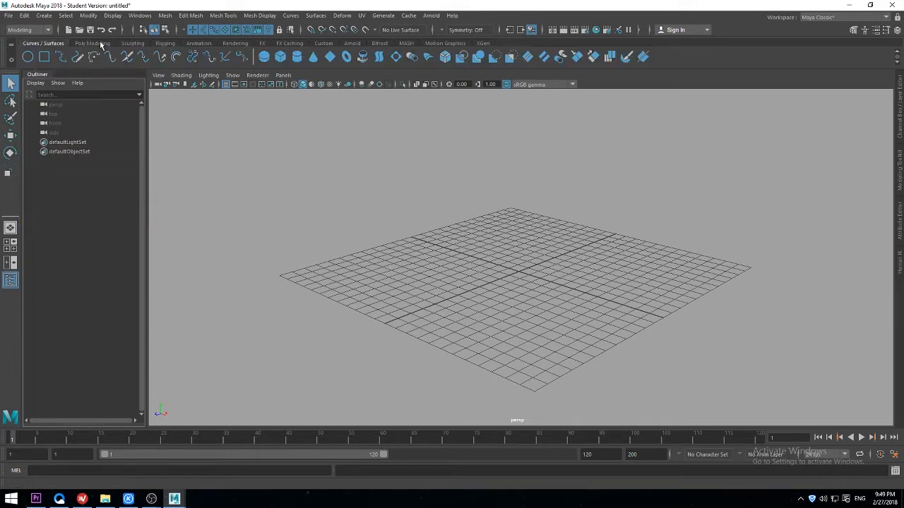
Look through the tool shelves from Sculpting to MASH and return to the Poly Modeling shelf.
{"action": "left_click", "coordinate": [137, 44]}
{"action": "left_click", "coordinate": [165, 43]}
{"action": "left_click", "coordinate": [199, 43]}
{"action": "left_click", "coordinate": [231, 44]}
{"action": "left_click", "coordinate": [261, 43]}
{"action": "left_click", "coordinate": [291, 43]}
{"action": "left_click", "coordinate": [322, 43]}
{"action": "left_click", "coordinate": [352, 44]}
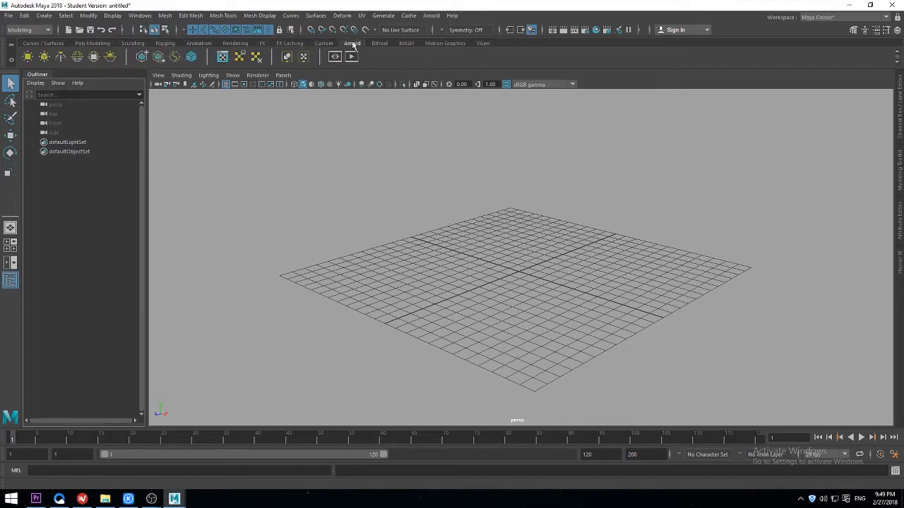
{"action": "left_click", "coordinate": [380, 43]}
{"action": "left_click", "coordinate": [406, 43]}
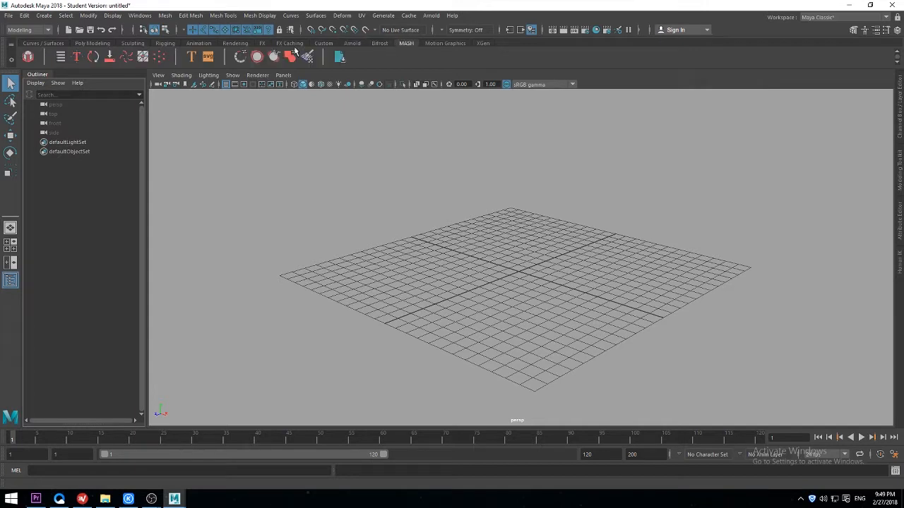
{"action": "left_click", "coordinate": [89, 42]}
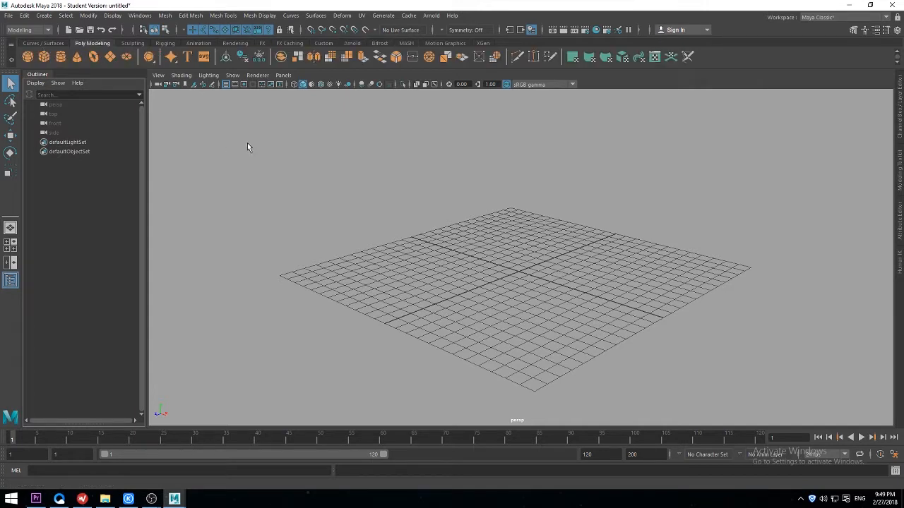
{"action": "left_click_drag", "start_coordinate": [381, 222], "coordinate": [343, 224], "text": "alt"}
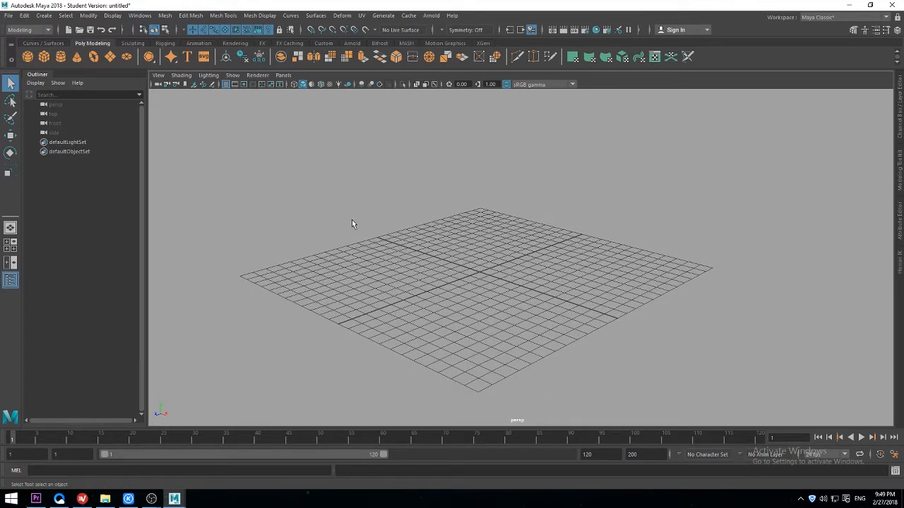
{"action": "left_click", "coordinate": [9, 15]}
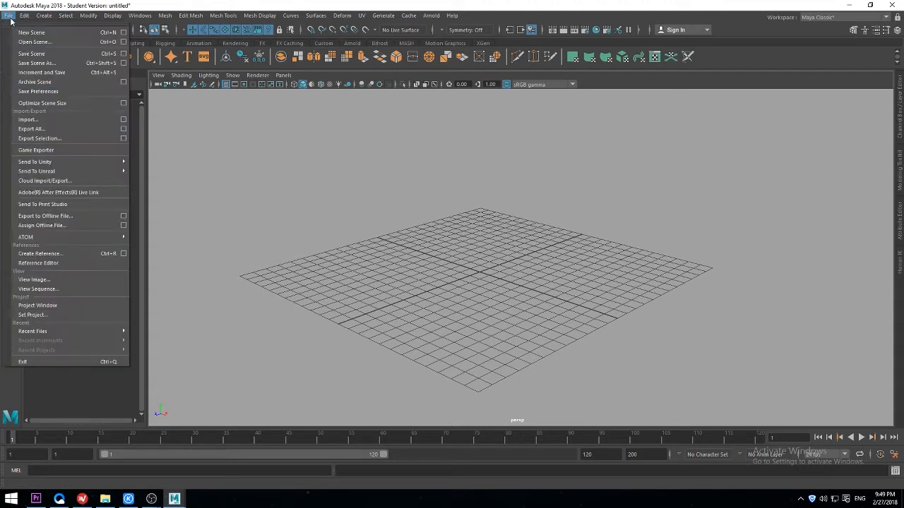
{"action": "left_click", "coordinate": [9, 19]}
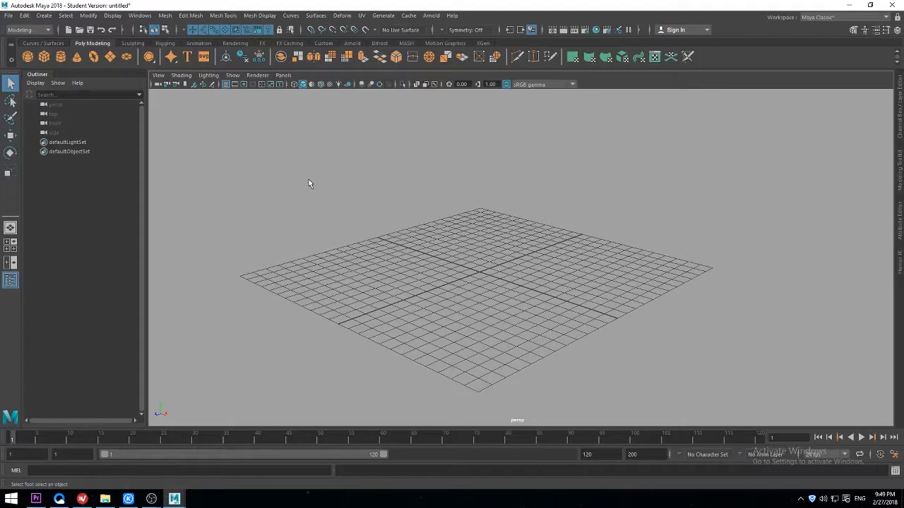
Examine the empty perspective grid from different angles and distances by orbiting, panning and zooming.
{"action": "left_click_drag", "start_coordinate": [320, 203], "coordinate": [321, 206], "text": "alt"}
{"action": "left_click_drag", "start_coordinate": [357, 265], "coordinate": [405, 269], "text": "alt"}
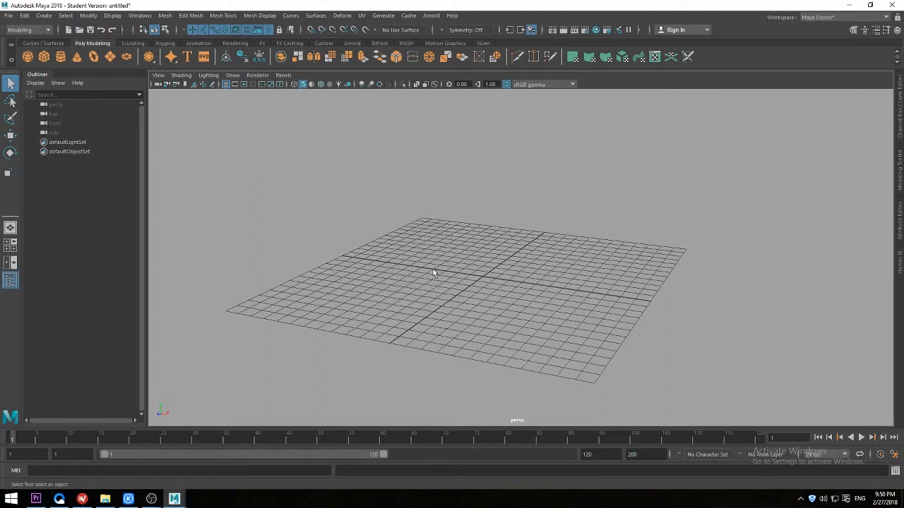
{"action": "mouse_move", "coordinate": [480, 277]}
{"action": "left_mouse_down", "text": "alt"}
{"action": "mouse_move", "coordinate": [415, 277]}
{"action": "mouse_move", "coordinate": [460, 233]}
{"action": "mouse_move", "coordinate": [502, 264]}
{"action": "mouse_move", "coordinate": [470, 309]}
{"action": "mouse_move", "coordinate": [420, 289]}
{"action": "mouse_move", "coordinate": [437, 269]}
{"action": "mouse_move", "coordinate": [539, 268]}
{"action": "mouse_move", "coordinate": [466, 282]}
{"action": "left_mouse_up", "text": "alt"}
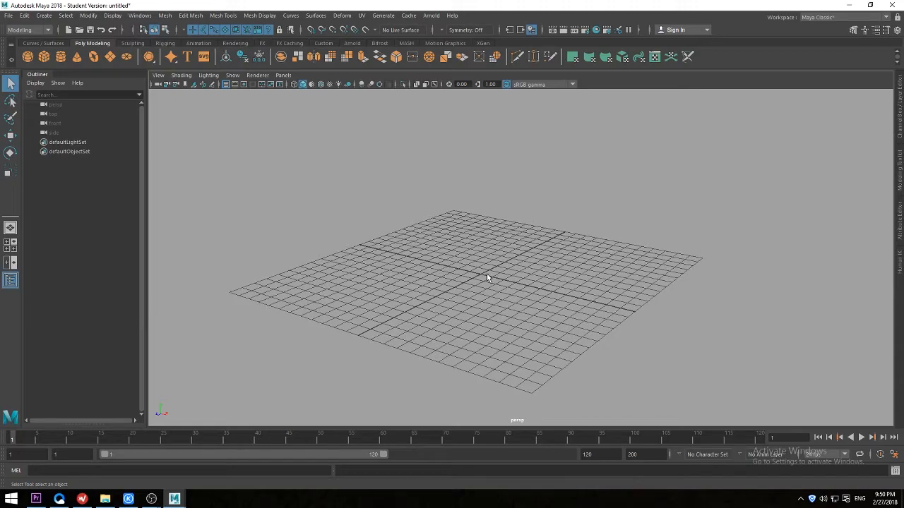
{"action": "right_click_drag", "start_coordinate": [478, 276], "coordinate": [509, 259], "text": "alt"}
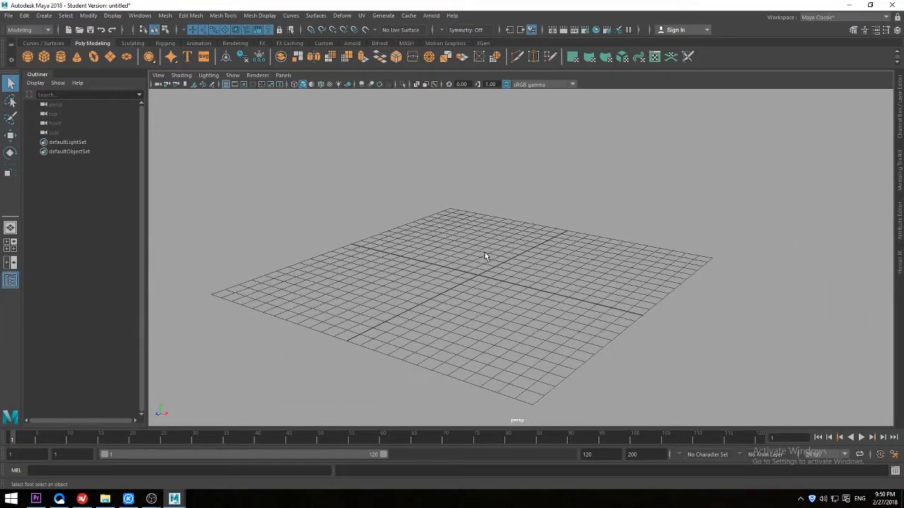
{"action": "middle_click_drag", "start_coordinate": [467, 242], "coordinate": [403, 243], "text": "alt"}
{"action": "left_click_drag", "start_coordinate": [402, 243], "coordinate": [360, 242], "text": "alt"}
{"action": "right_click_drag", "start_coordinate": [359, 242], "coordinate": [424, 241], "text": "alt"}
{"action": "left_click_drag", "start_coordinate": [424, 240], "coordinate": [454, 279], "text": "alt"}
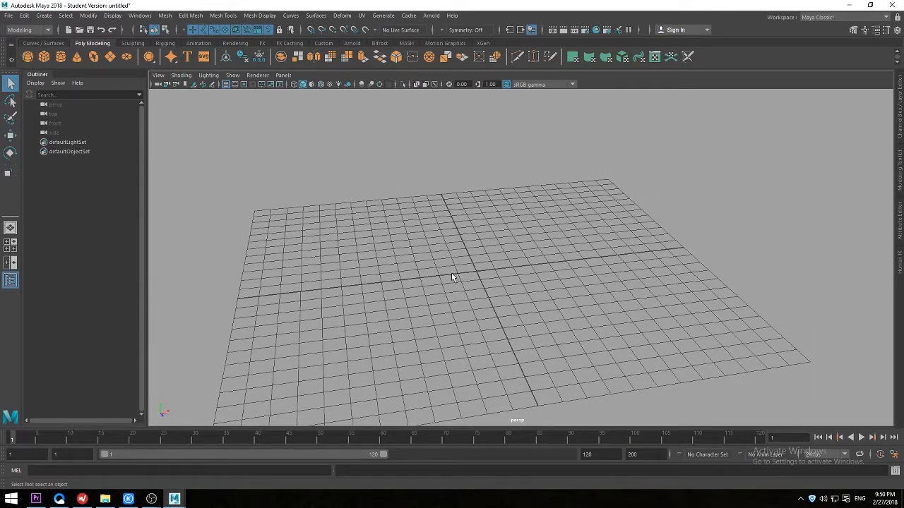
{"action": "mouse_move", "coordinate": [452, 277]}
{"action": "left_mouse_down", "text": "alt"}
{"action": "mouse_move", "coordinate": [494, 271]}
{"action": "mouse_move", "coordinate": [405, 255]}
{"action": "mouse_move", "coordinate": [449, 260]}
{"action": "left_mouse_up", "text": "alt"}
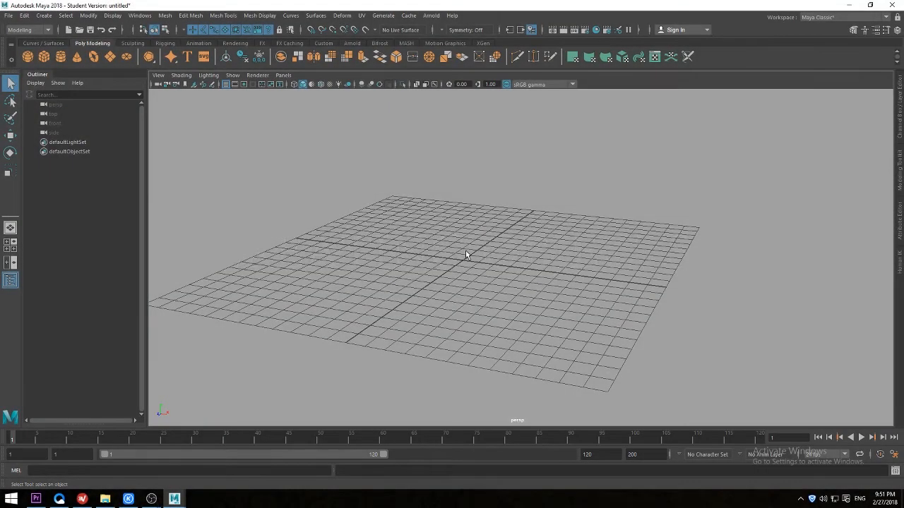
{"action": "left_click_drag", "start_coordinate": [465, 255], "coordinate": [431, 240], "text": "alt"}
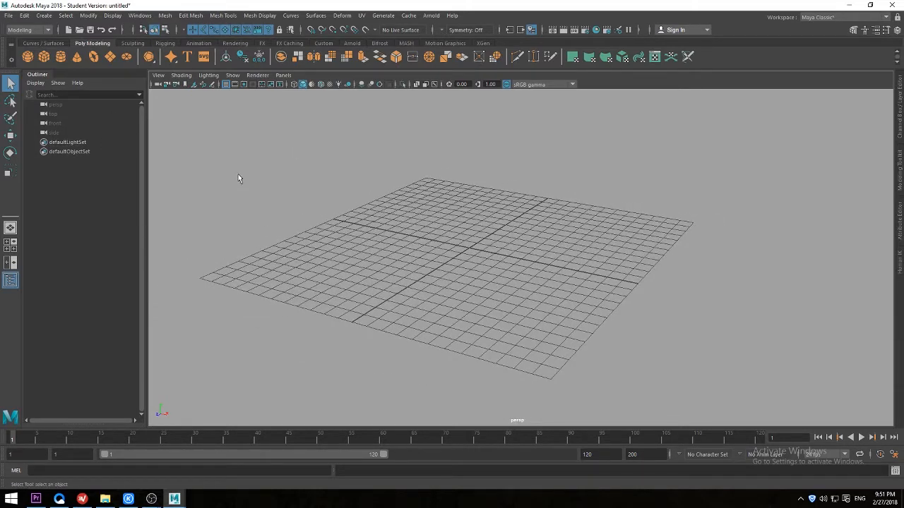
Create a polygon sphere interactively on the grid, off to one side of the origin.
{"action": "middle_click_drag", "start_coordinate": [310, 178], "coordinate": [314, 178], "text": "alt"}
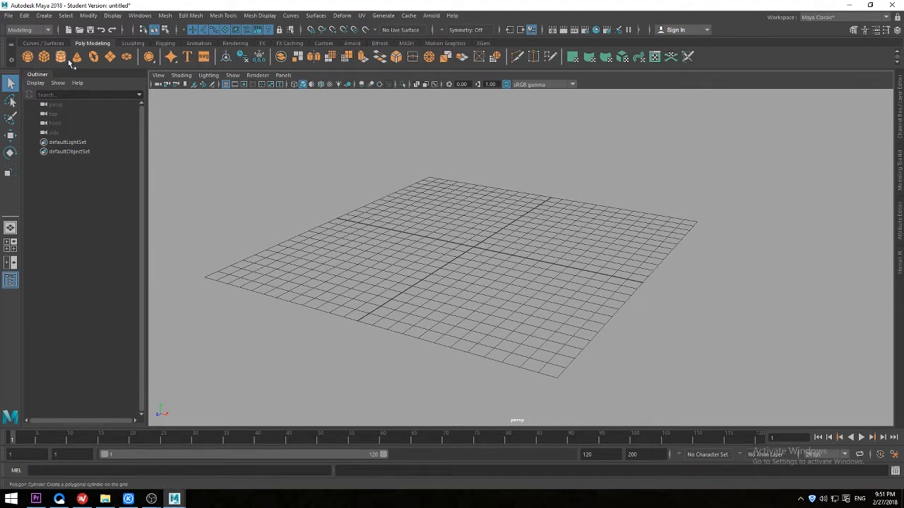
{"action": "left_click", "coordinate": [27, 57]}
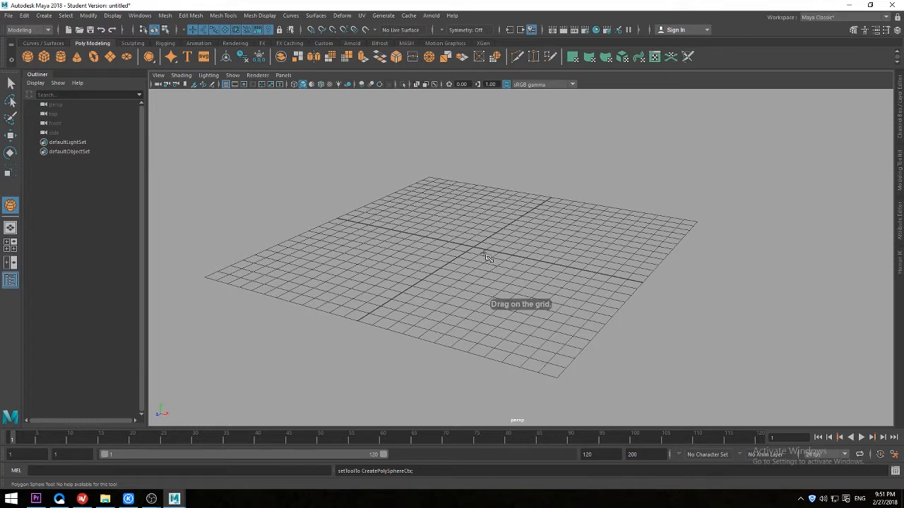
{"action": "left_click_drag", "start_coordinate": [551, 247], "coordinate": [586, 267]}
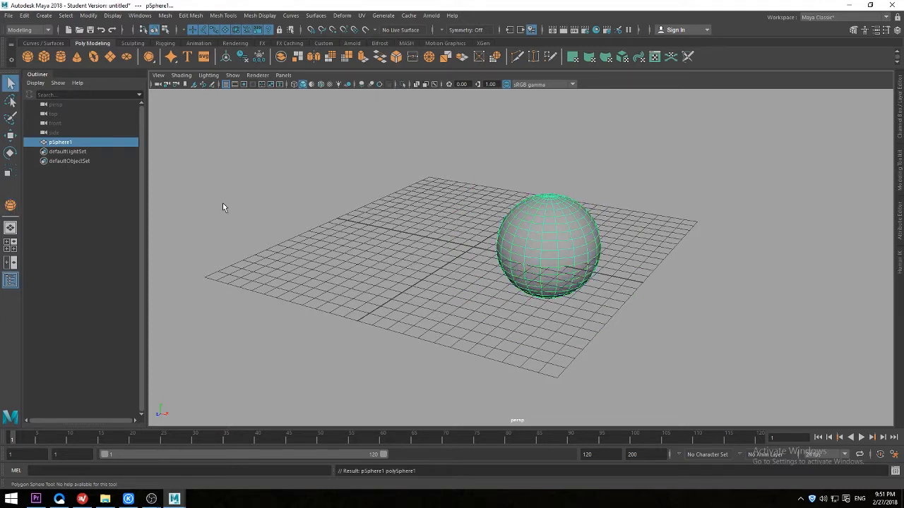
Create a large polygon cube interactively on the grid beside the sphere, with its base on the grid.
{"action": "left_click", "coordinate": [48, 60]}
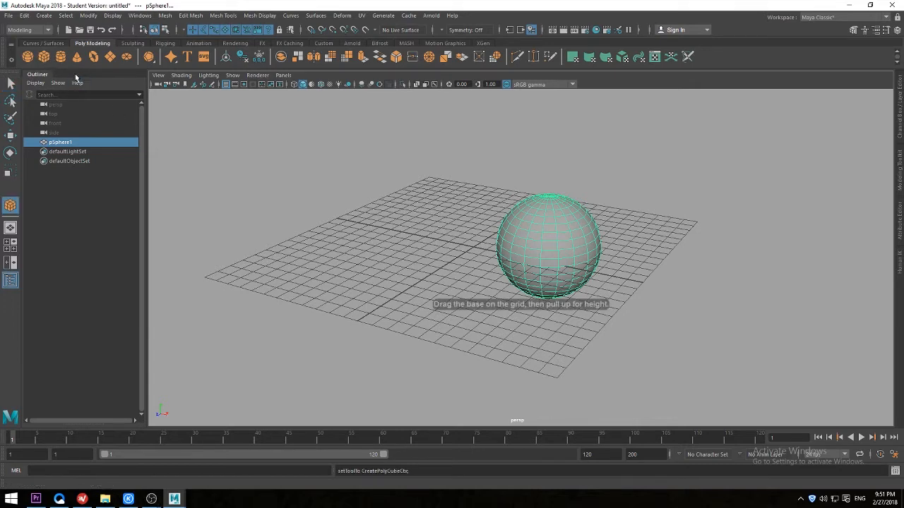
{"action": "left_click_drag", "start_coordinate": [279, 196], "coordinate": [414, 129], "text": "alt"}
{"action": "left_click_drag", "start_coordinate": [406, 166], "coordinate": [396, 251], "text": "alt"}
{"action": "left_click_drag", "start_coordinate": [435, 255], "coordinate": [433, 258], "text": "alt"}
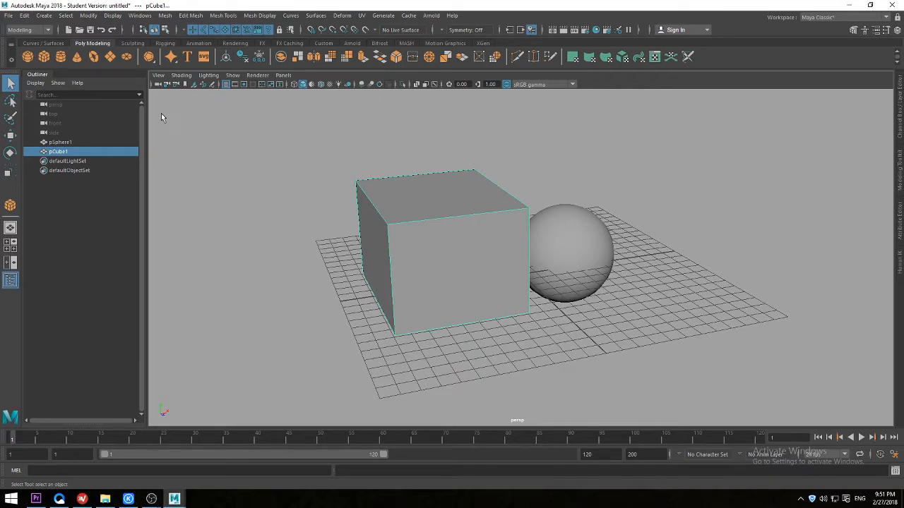
Create a second, much smaller polygon cube on the grid beside the large cube.
{"action": "left_click_drag", "start_coordinate": [283, 170], "coordinate": [457, 262], "text": "alt"}
{"action": "left_click_drag", "start_coordinate": [484, 321], "coordinate": [507, 334]}
{"action": "left_click_drag", "start_coordinate": [444, 333], "coordinate": [414, 329], "text": "alt"}
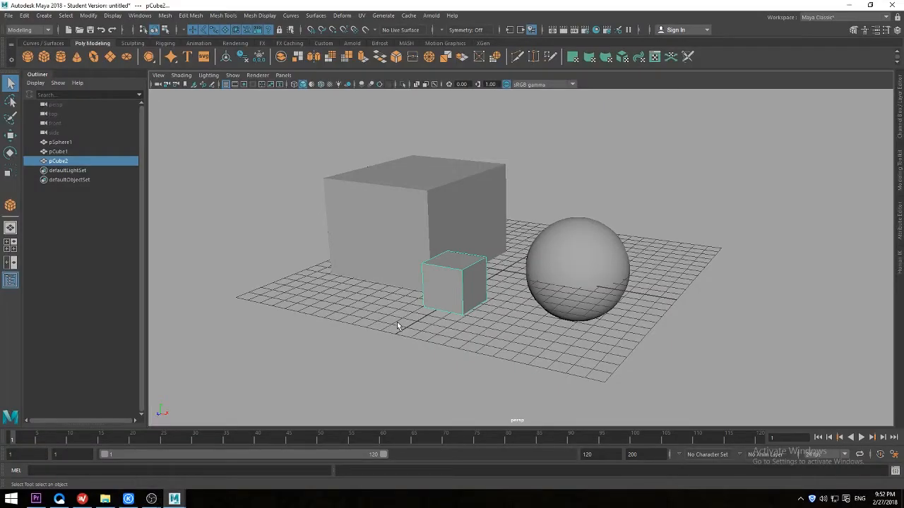
{"action": "left_click_drag", "start_coordinate": [386, 312], "coordinate": [382, 301], "text": "alt"}
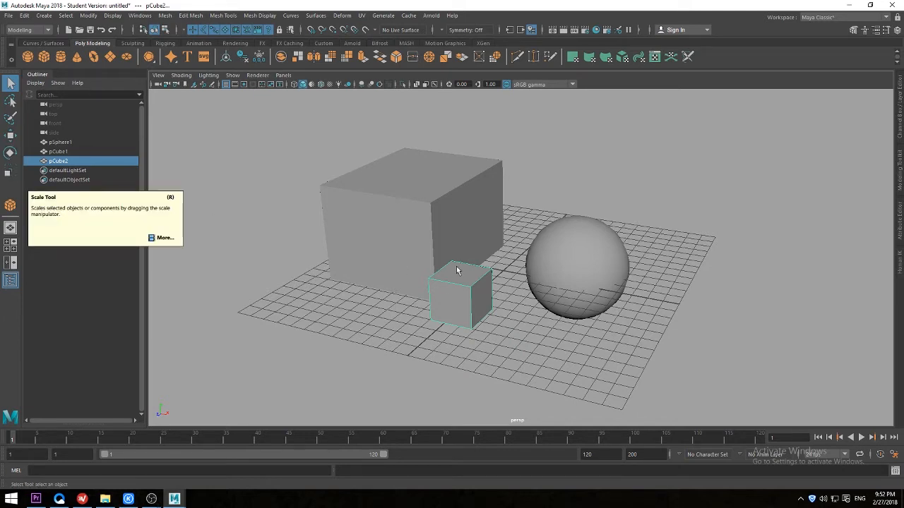
Clear the selection of the small cube and select the sphere.
{"action": "left_click", "coordinate": [318, 312]}
{"action": "left_click_drag", "start_coordinate": [339, 307], "coordinate": [320, 302], "text": "alt"}
{"action": "left_click", "coordinate": [567, 263]}
{"action": "left_click_drag", "start_coordinate": [674, 282], "coordinate": [456, 274], "text": "alt"}
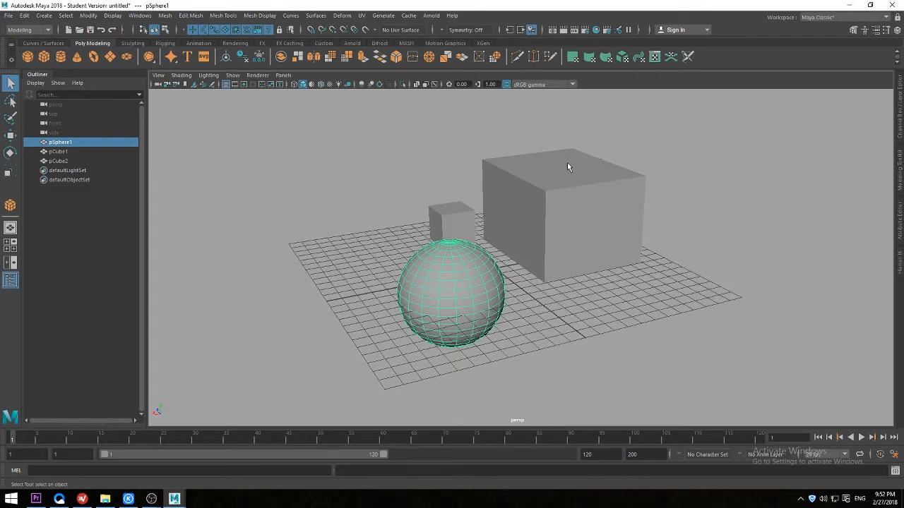
{"action": "left_click_drag", "start_coordinate": [567, 171], "coordinate": [594, 230], "text": "alt"}
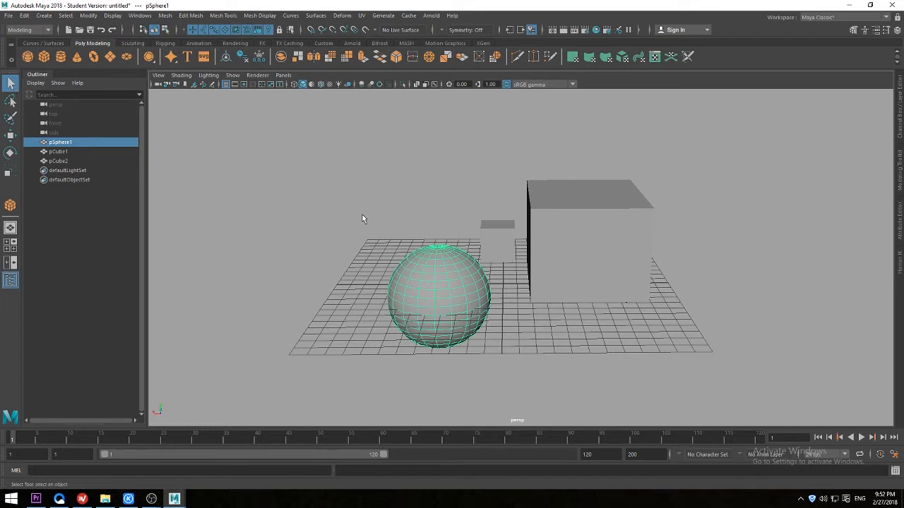
{"action": "left_click", "coordinate": [11, 136]}
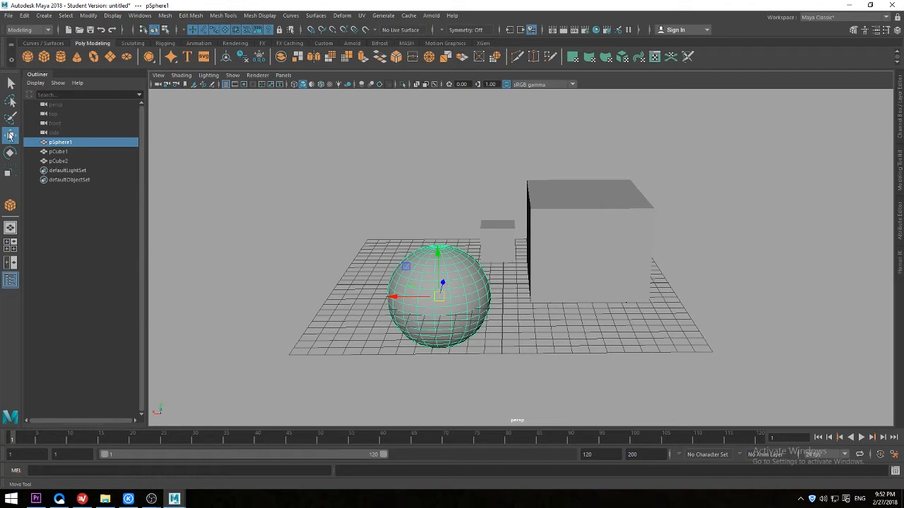
{"action": "left_click_drag", "start_coordinate": [262, 212], "coordinate": [314, 220], "text": "alt"}
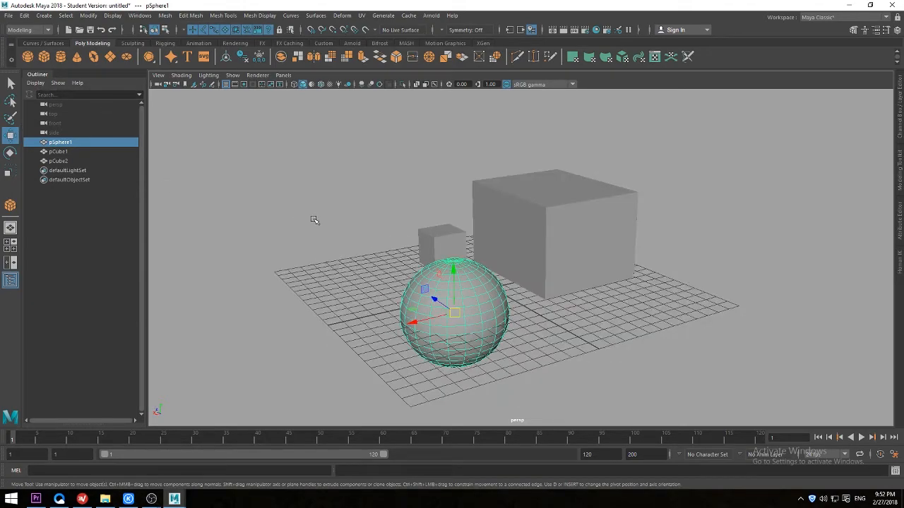
{"action": "left_click_drag", "start_coordinate": [364, 311], "coordinate": [459, 310], "text": "alt"}
{"action": "key", "text": "q"}
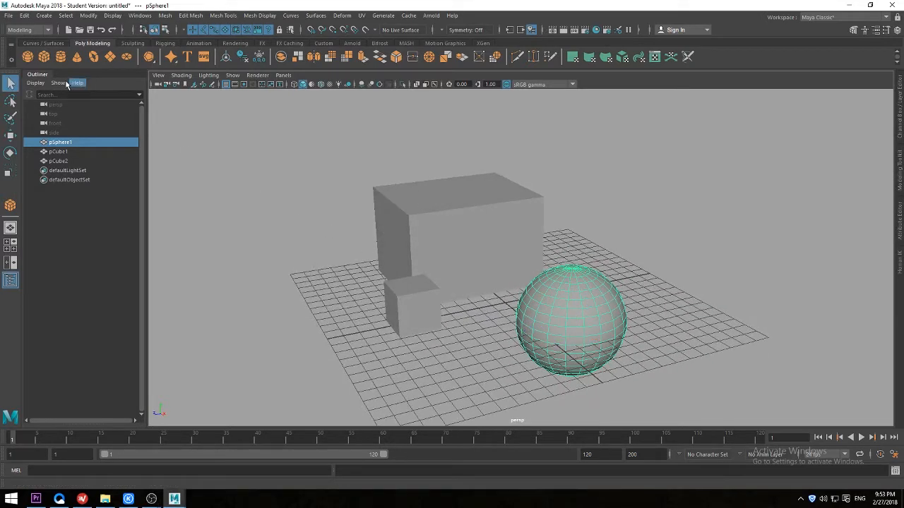
Move the sphere along the X axis with the Move tool.
{"action": "key", "text": "w"}
{"action": "left_click_drag", "start_coordinate": [452, 311], "coordinate": [447, 331], "text": "alt"}
{"action": "mouse_move", "coordinate": [518, 377]}
{"action": "left_mouse_down"}
{"action": "mouse_move", "coordinate": [528, 333]}
{"action": "mouse_move", "coordinate": [518, 380]}
{"action": "left_mouse_up"}
{"action": "left_click_drag", "start_coordinate": [426, 354], "coordinate": [488, 323], "text": "alt"}
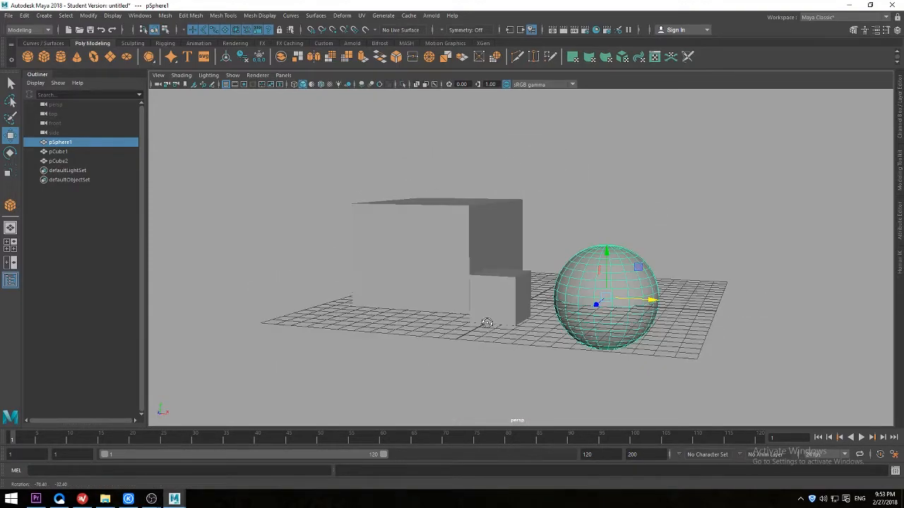
{"action": "left_click_drag", "start_coordinate": [652, 300], "coordinate": [666, 312]}
{"action": "left_click_drag", "start_coordinate": [666, 325], "coordinate": [565, 340], "text": "alt"}
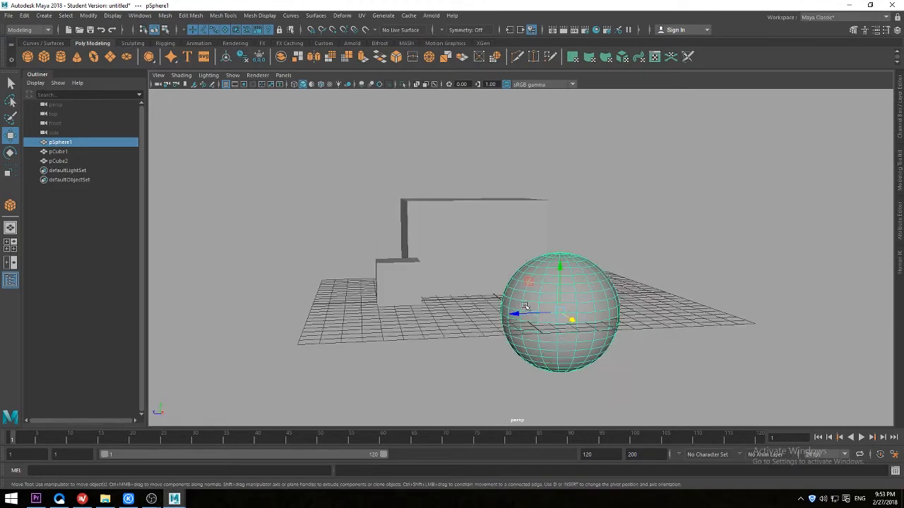
Shift the sphere along the Z axis and raise it along Y above the height of the large cube.
{"action": "left_click_drag", "start_coordinate": [519, 310], "coordinate": [449, 331]}
{"action": "left_click_drag", "start_coordinate": [572, 274], "coordinate": [558, 113]}
{"action": "left_click_drag", "start_coordinate": [426, 202], "coordinate": [504, 249], "text": "alt"}
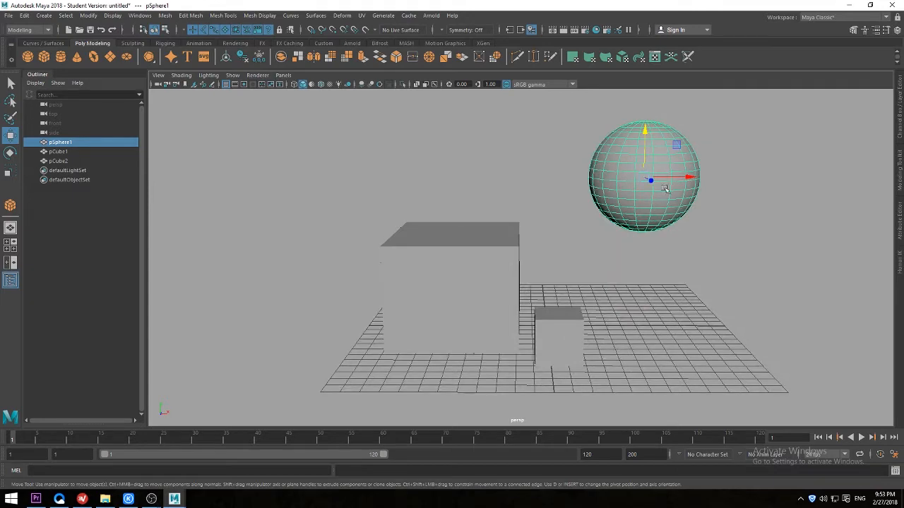
Move the sphere along the X axis over the large cube and adjust its position above the cube's top face.
{"action": "left_click_drag", "start_coordinate": [691, 176], "coordinate": [498, 177]}
{"action": "left_click_drag", "start_coordinate": [488, 211], "coordinate": [428, 225], "text": "alt"}
{"action": "left_click_drag", "start_coordinate": [426, 178], "coordinate": [414, 176]}
{"action": "left_click_drag", "start_coordinate": [328, 251], "coordinate": [363, 245], "text": "alt"}
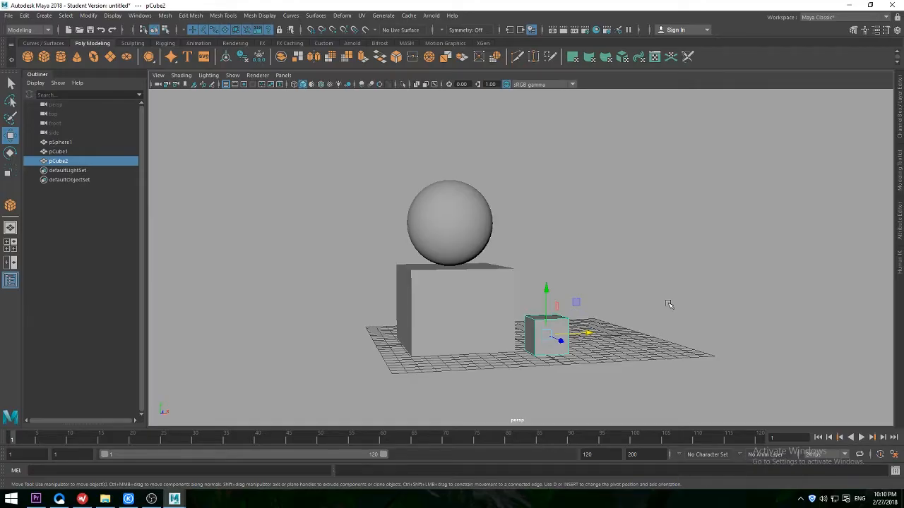
{"action": "left_click_drag", "start_coordinate": [668, 304], "coordinate": [525, 228], "text": "alt"}
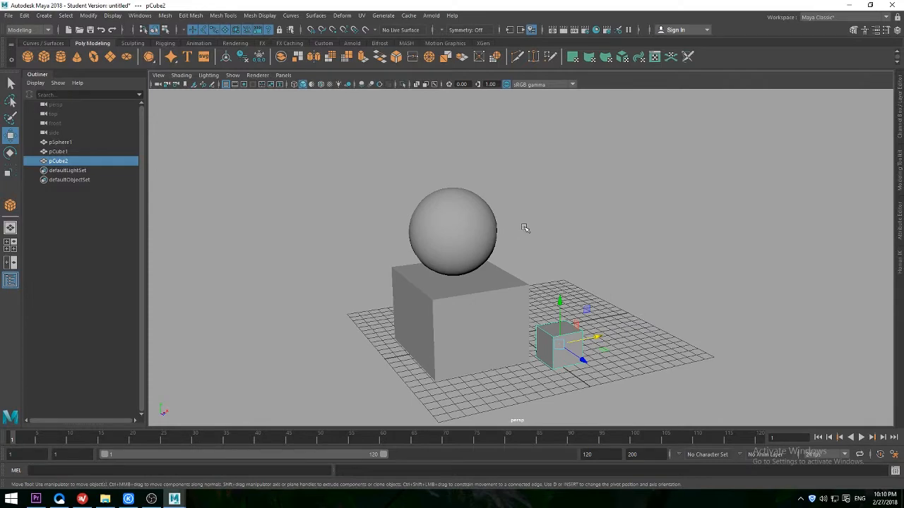
{"action": "left_click", "coordinate": [9, 154]}
{"action": "left_click_drag", "start_coordinate": [293, 265], "coordinate": [271, 245], "text": "alt"}
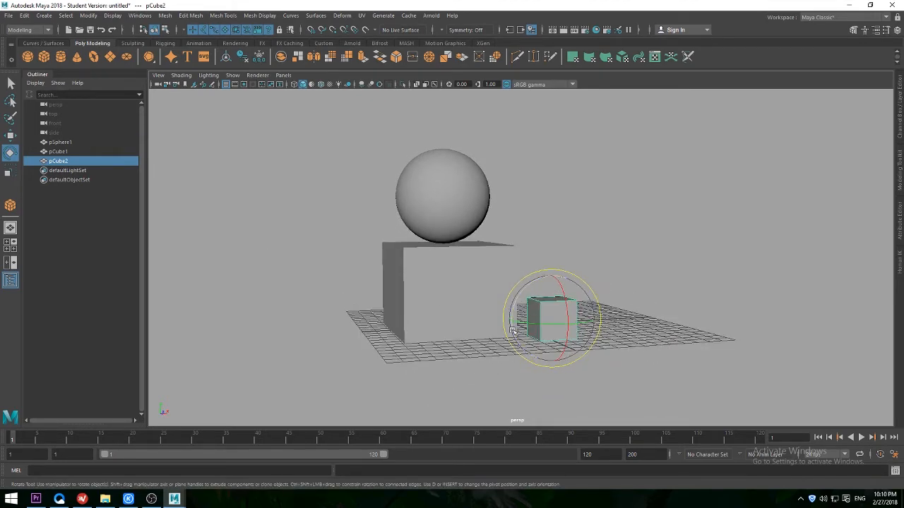
{"action": "key", "text": "q"}
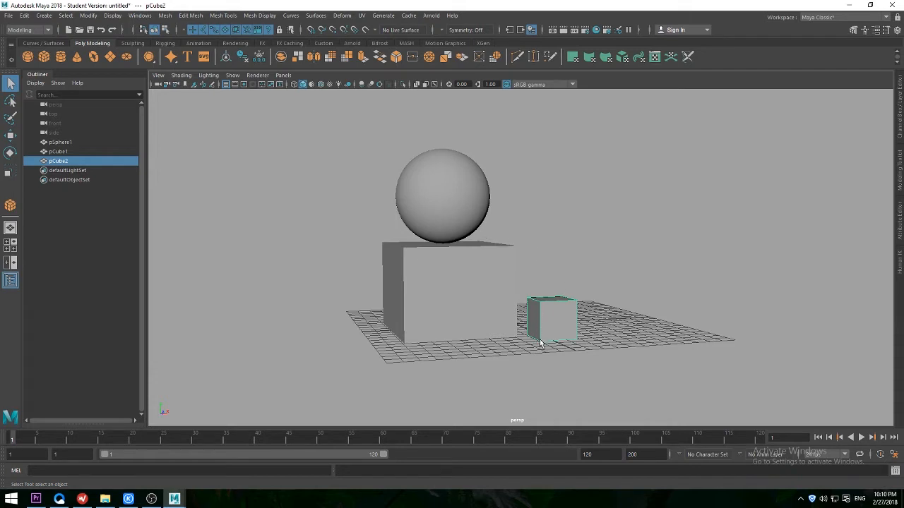
{"action": "left_click_drag", "start_coordinate": [535, 342], "coordinate": [497, 359], "text": "alt"}
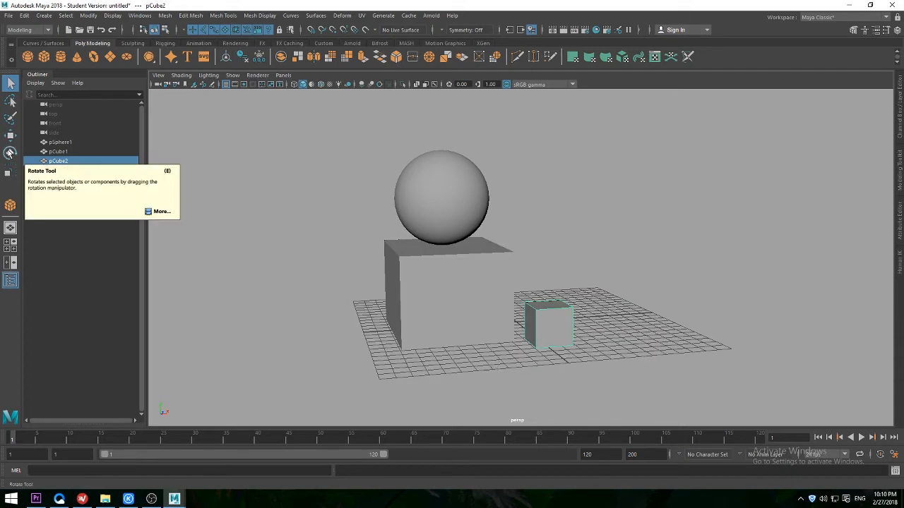
Rotate the small cube with the Rotate tool around several axes so it tilts onto one corner.
{"action": "left_click", "coordinate": [10, 152]}
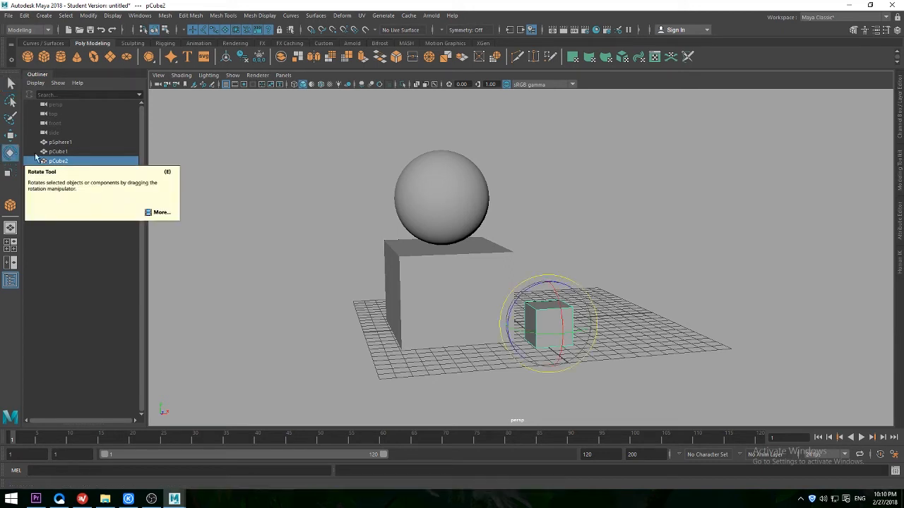
{"action": "left_click_drag", "start_coordinate": [556, 255], "coordinate": [560, 255], "text": "alt"}
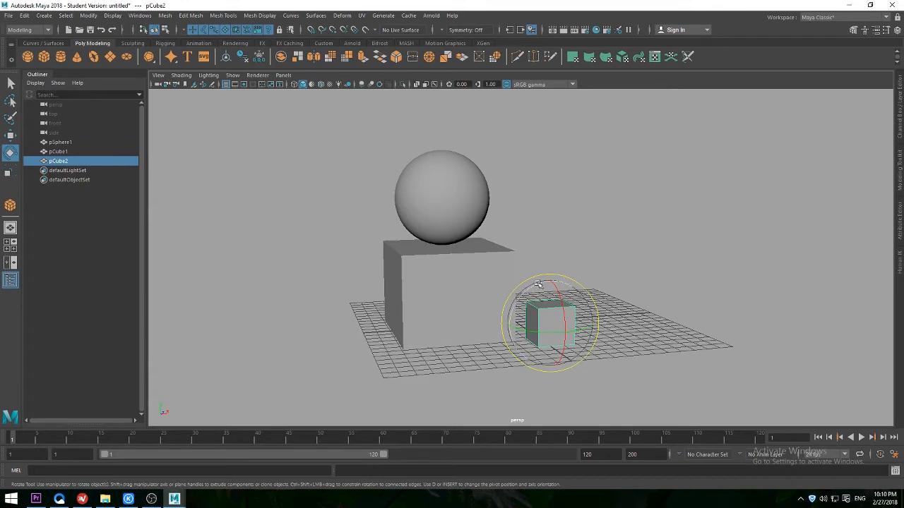
{"action": "left_click_drag", "start_coordinate": [538, 284], "coordinate": [562, 333]}
{"action": "left_click_drag", "start_coordinate": [622, 324], "coordinate": [595, 311], "text": "alt"}
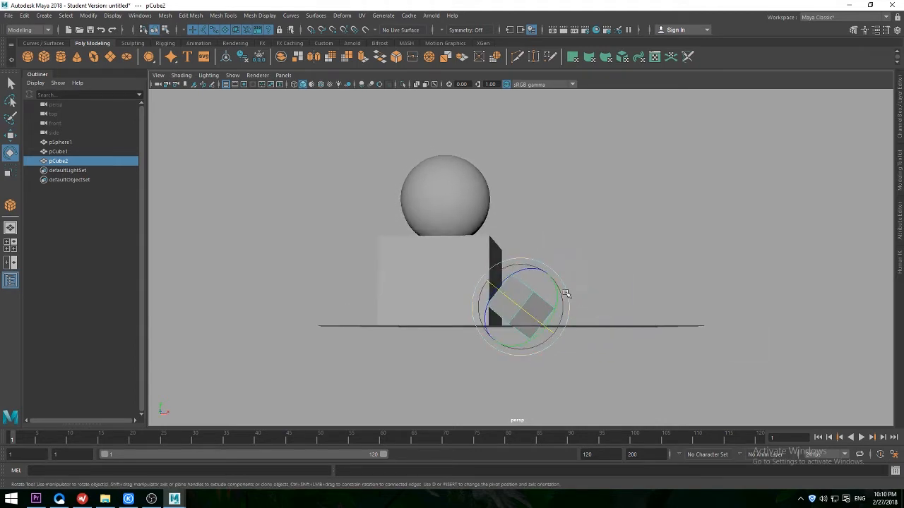
{"action": "left_click_drag", "start_coordinate": [549, 281], "coordinate": [489, 344]}
{"action": "left_click_drag", "start_coordinate": [567, 295], "coordinate": [599, 313]}
Move the tilted small cube up and over the sphere so its corner rests on the sphere's top, and clear the selection.
{"action": "key", "text": "w"}
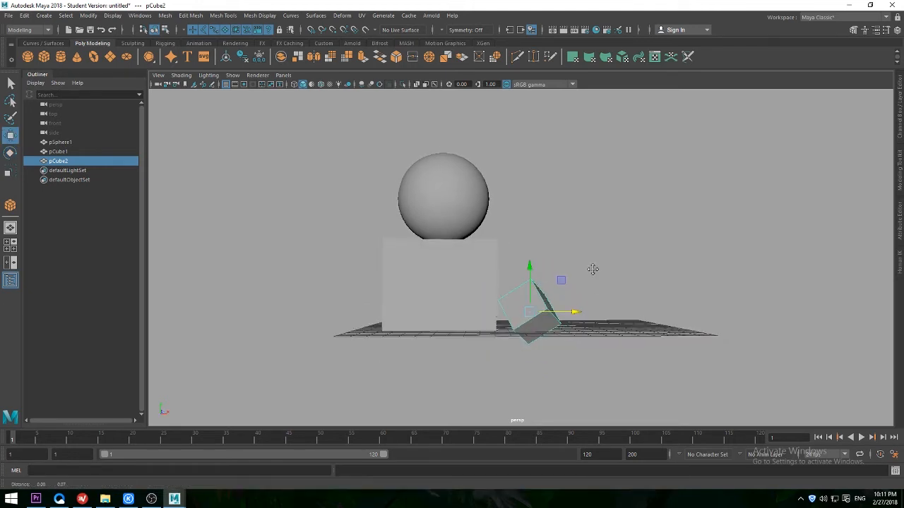
{"action": "left_click_drag", "start_coordinate": [591, 270], "coordinate": [593, 304], "text": "alt"}
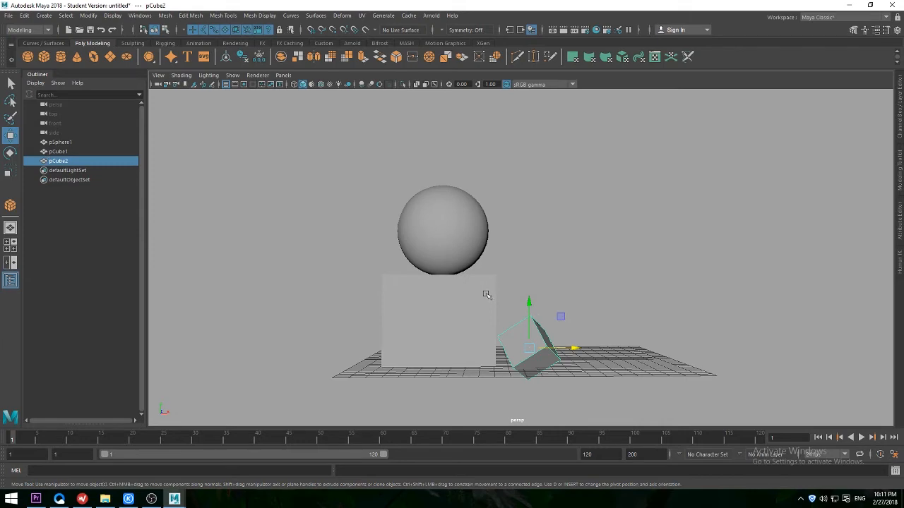
{"action": "left_click_drag", "start_coordinate": [531, 304], "coordinate": [529, 121]}
{"action": "left_click_drag", "start_coordinate": [568, 168], "coordinate": [495, 262]}
{"action": "left_click_drag", "start_coordinate": [633, 182], "coordinate": [538, 179]}
{"action": "left_click_drag", "start_coordinate": [488, 140], "coordinate": [487, 120]}
{"action": "left_click_drag", "start_coordinate": [537, 156], "coordinate": [488, 143]}
{"action": "key", "text": "e"}
{"action": "key", "text": "q"}
{"action": "left_click", "coordinate": [646, 198]}
{"action": "left_click_drag", "start_coordinate": [646, 198], "coordinate": [520, 208], "text": "alt"}
{"action": "middle_click_drag", "start_coordinate": [520, 207], "coordinate": [535, 213], "text": "alt"}
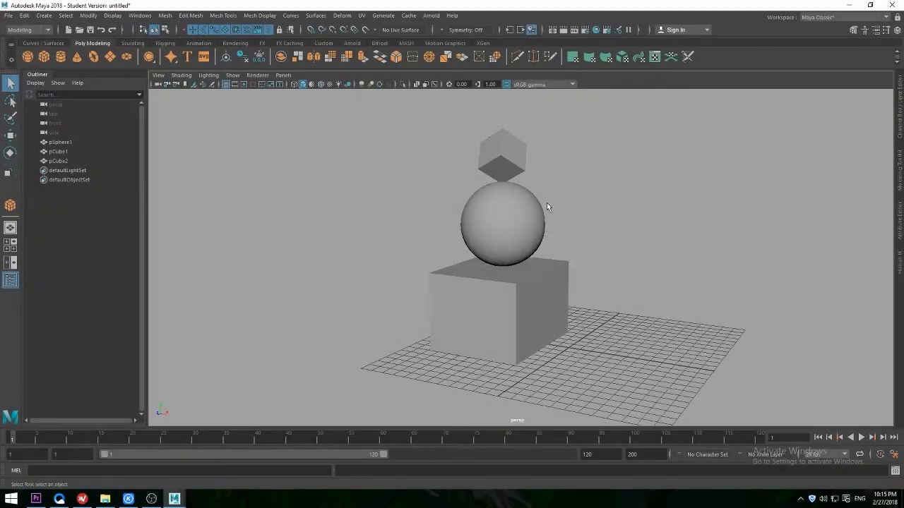
{"action": "left_click_drag", "start_coordinate": [545, 202], "coordinate": [596, 220], "text": "alt"}
{"action": "left_click_drag", "start_coordinate": [478, 165], "coordinate": [496, 216], "text": "alt"}
{"action": "left_click_drag", "start_coordinate": [544, 250], "coordinate": [520, 252], "text": "alt"}
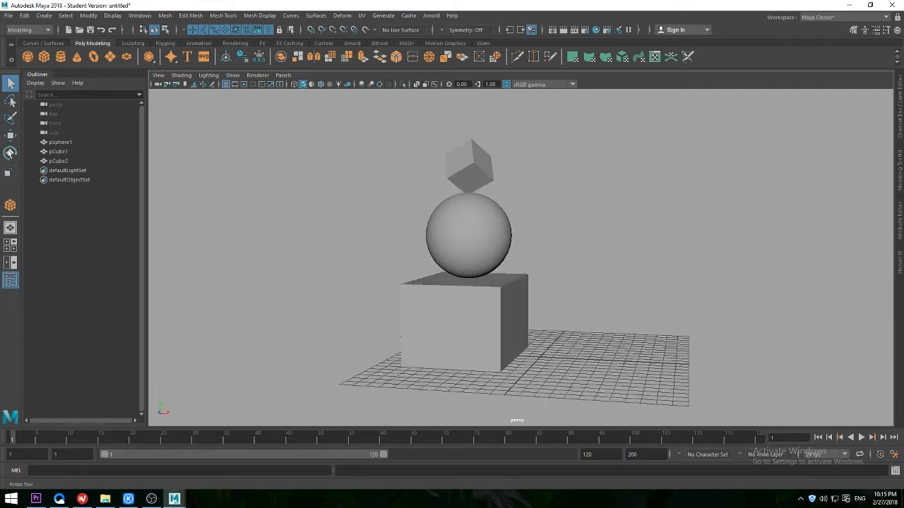
{"action": "mouse_move", "coordinate": [360, 289]}
{"action": "left_mouse_down", "text": "alt"}
{"action": "mouse_move", "coordinate": [363, 268]}
{"action": "mouse_move", "coordinate": [353, 274]}
{"action": "left_mouse_up", "text": "alt"}
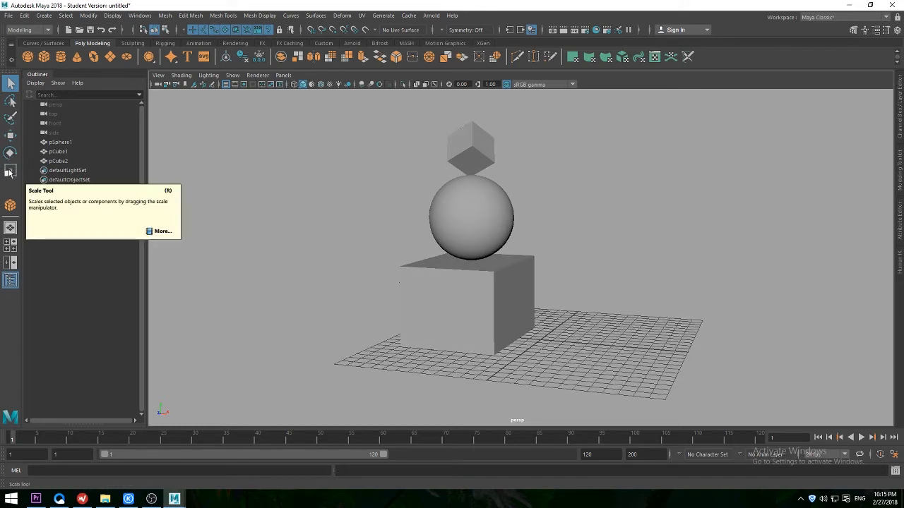
Scale the large cube down along X and Z into a thin vertical post beneath the sphere, and clear the selection.
{"action": "left_click", "coordinate": [10, 174]}
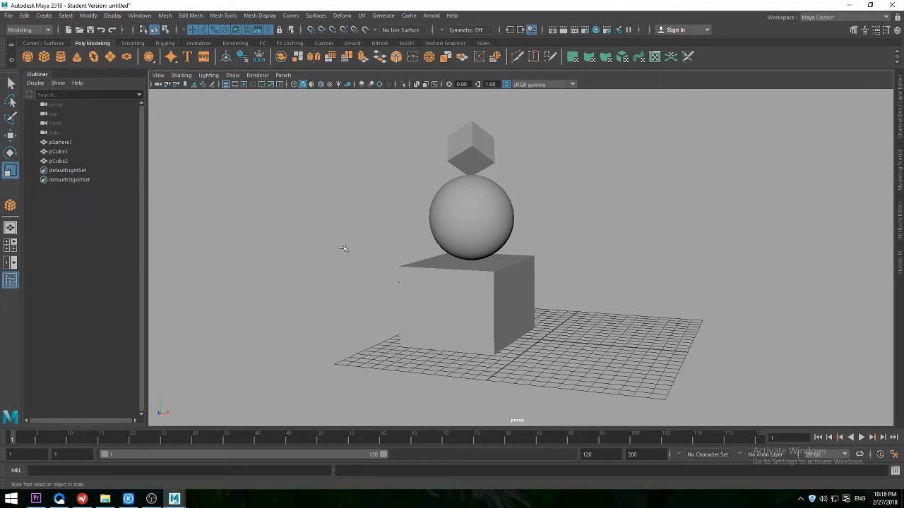
{"action": "left_click", "coordinate": [426, 289]}
{"action": "left_click_drag", "start_coordinate": [379, 282], "coordinate": [330, 285], "text": "alt"}
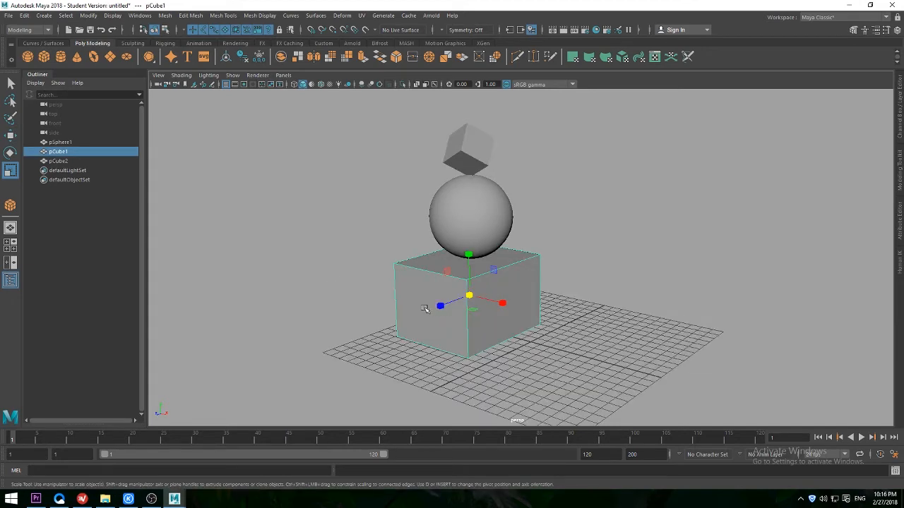
{"action": "left_click_drag", "start_coordinate": [439, 307], "coordinate": [469, 251]}
{"action": "left_click", "coordinate": [400, 286]}
{"action": "left_click_drag", "start_coordinate": [399, 295], "coordinate": [426, 295], "text": "alt"}
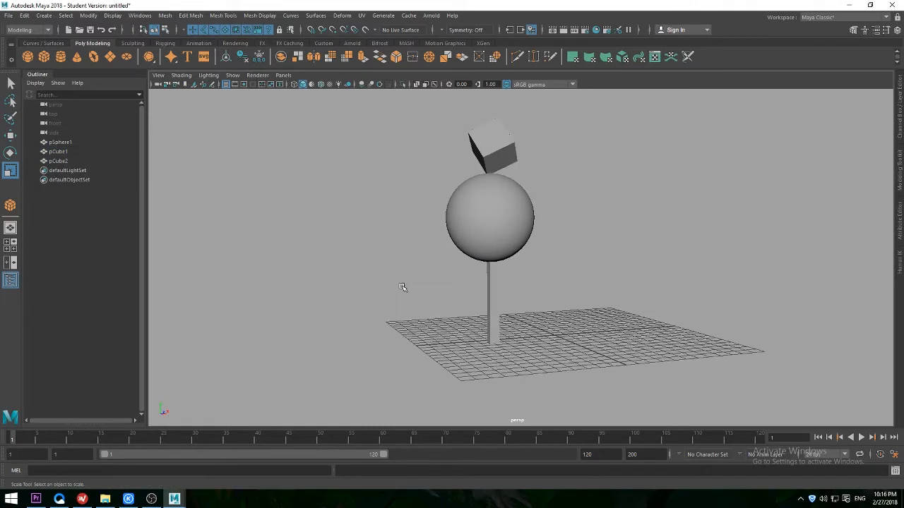
Try scaling the sphere down uniformly, undo the scaling, and clear the selection.
{"action": "left_click", "coordinate": [494, 283]}
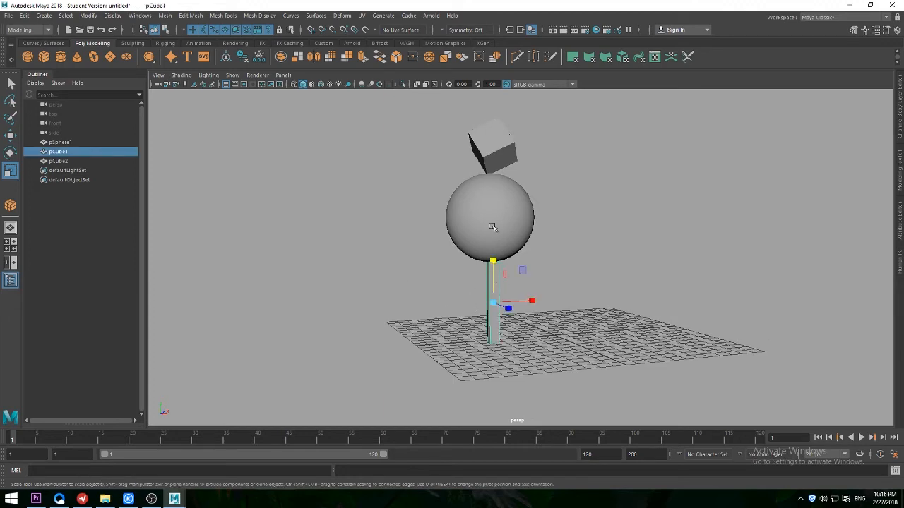
{"action": "left_click", "coordinate": [494, 208]}
{"action": "left_click_drag", "start_coordinate": [421, 241], "coordinate": [476, 238], "text": "alt"}
{"action": "key", "text": "ctrl+z"}
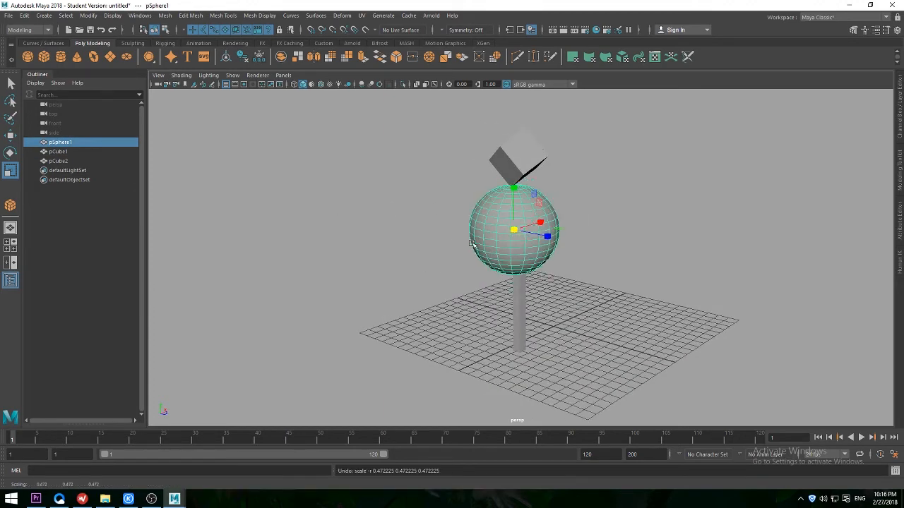
{"action": "left_click_drag", "start_coordinate": [449, 291], "coordinate": [407, 295], "text": "alt"}
{"action": "key", "text": "q"}
{"action": "left_click", "coordinate": [427, 290]}
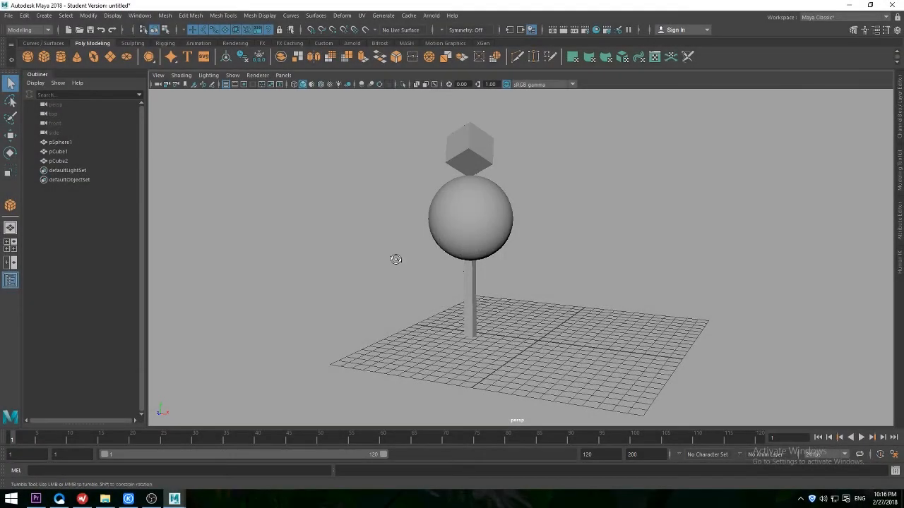
Examine the stacked objects from different angles, selecting the sphere, the post and the small cube in turn.
{"action": "left_click_drag", "start_coordinate": [395, 259], "coordinate": [466, 271], "text": "alt"}
{"action": "right_click_drag", "start_coordinate": [466, 270], "coordinate": [558, 277], "text": "alt"}
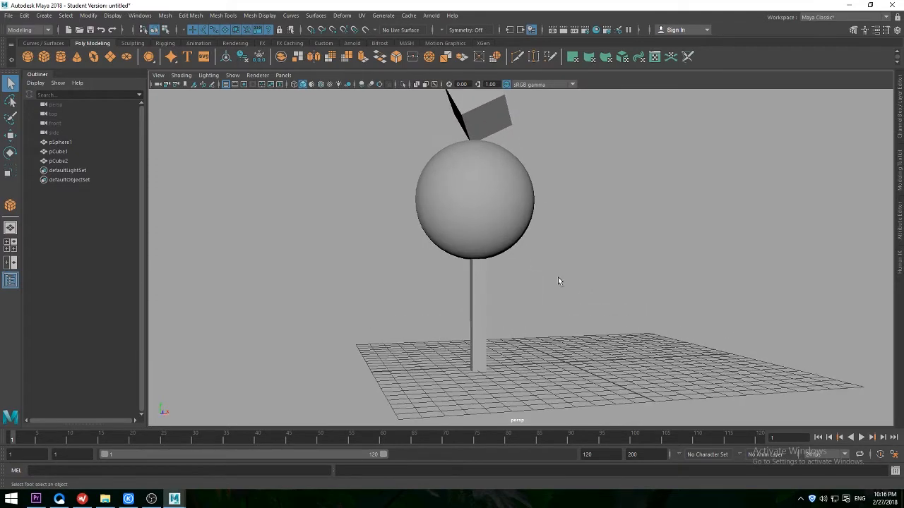
{"action": "left_click", "coordinate": [487, 228]}
{"action": "left_click", "coordinate": [482, 294]}
{"action": "right_click_drag", "start_coordinate": [482, 295], "coordinate": [531, 247], "text": "alt"}
{"action": "middle_click_drag", "start_coordinate": [531, 247], "coordinate": [545, 322], "text": "alt"}
{"action": "left_click", "coordinate": [503, 197]}
{"action": "left_click_drag", "start_coordinate": [592, 243], "coordinate": [519, 264], "text": "alt"}
{"action": "left_click_drag", "start_coordinate": [564, 289], "coordinate": [582, 275], "text": "alt"}
{"action": "middle_click_drag", "start_coordinate": [581, 275], "coordinate": [550, 263], "text": "alt"}
{"action": "left_click", "coordinate": [498, 341]}
{"action": "left_click_drag", "start_coordinate": [504, 343], "coordinate": [557, 331], "text": "alt"}
{"action": "left_click", "coordinate": [503, 234]}
{"action": "left_click_drag", "start_coordinate": [550, 227], "coordinate": [507, 200], "text": "alt"}
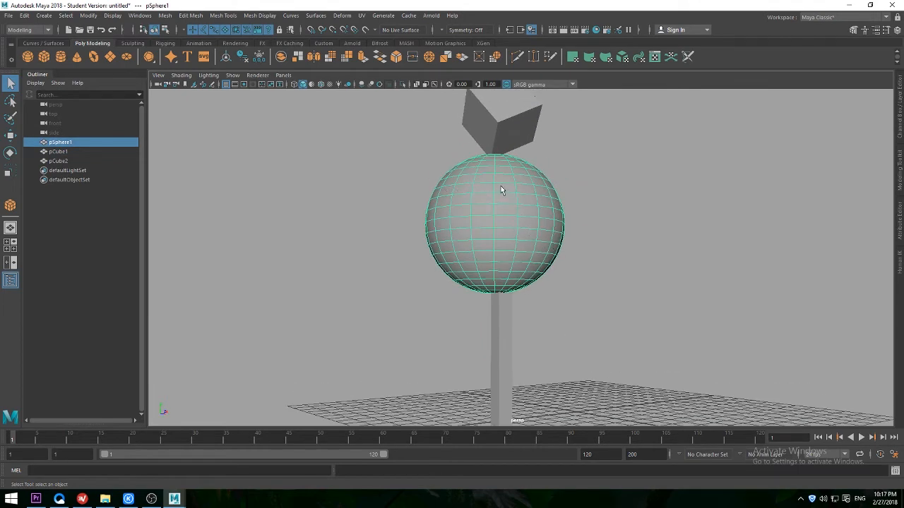
{"action": "left_click_drag", "start_coordinate": [494, 212], "coordinate": [483, 150], "text": "alt"}
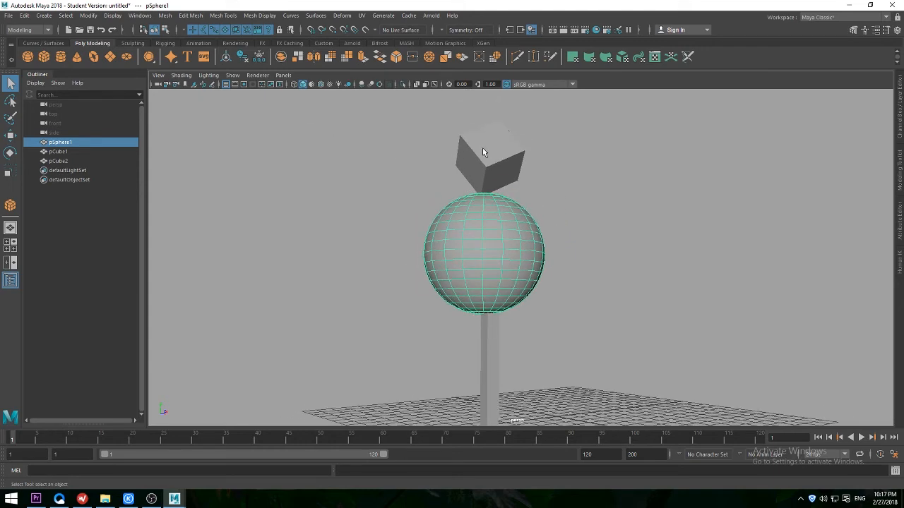
{"action": "left_click", "coordinate": [482, 150]}
{"action": "left_click_drag", "start_coordinate": [554, 236], "coordinate": [580, 193], "text": "alt"}
Switch the thin post under the sphere to face component mode and select its bottom face.
{"action": "left_click", "coordinate": [478, 294]}
{"action": "left_click", "coordinate": [493, 291]}
{"action": "left_click_drag", "start_coordinate": [517, 316], "coordinate": [490, 319], "text": "alt"}
{"action": "left_click_drag", "start_coordinate": [466, 348], "coordinate": [482, 324], "text": "alt"}
{"action": "right_click_drag", "start_coordinate": [482, 324], "coordinate": [481, 230]}
{"action": "left_click_drag", "start_coordinate": [501, 261], "coordinate": [475, 324], "text": "alt"}
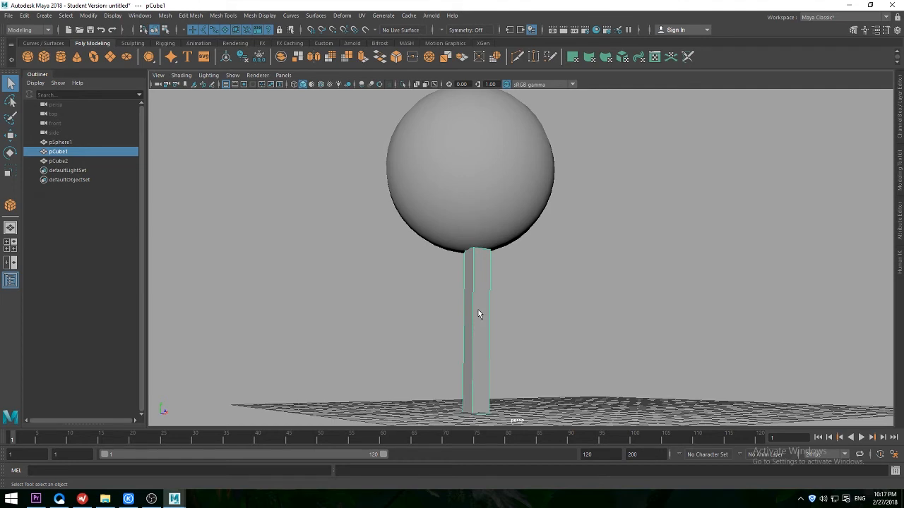
{"action": "right_click_drag", "start_coordinate": [478, 227], "coordinate": [479, 255]}
{"action": "left_click_drag", "start_coordinate": [495, 339], "coordinate": [538, 302], "text": "alt"}
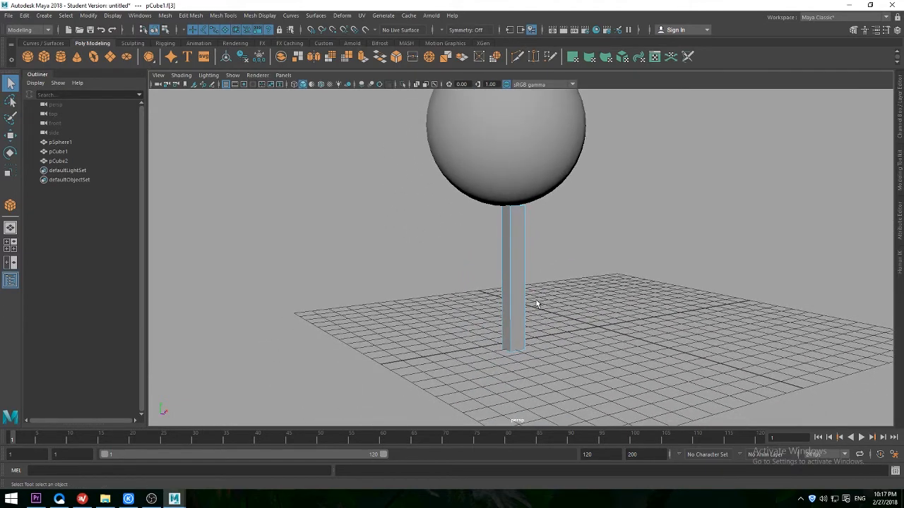
Scale the post's bottom face up uniformly to widen its base into a pyramid, and clear the face selection.
{"action": "left_click", "coordinate": [10, 172]}
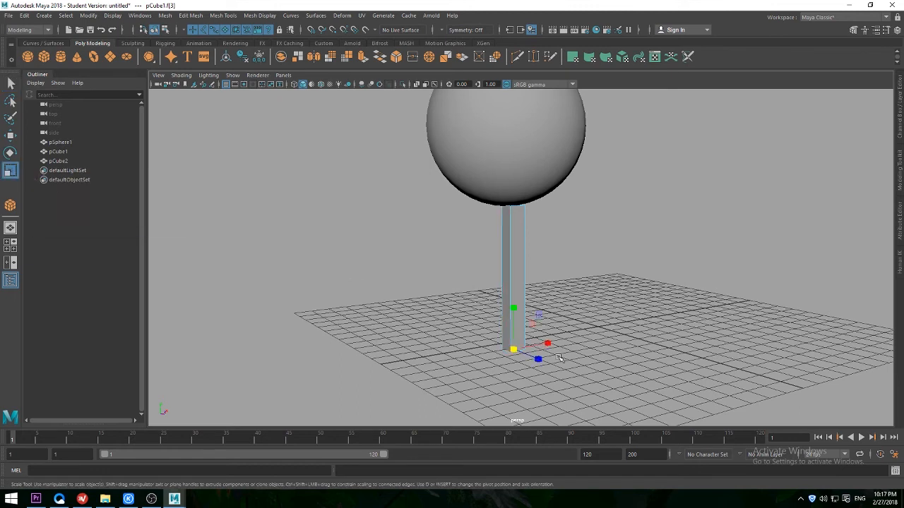
{"action": "left_click_drag", "start_coordinate": [514, 351], "coordinate": [617, 337]}
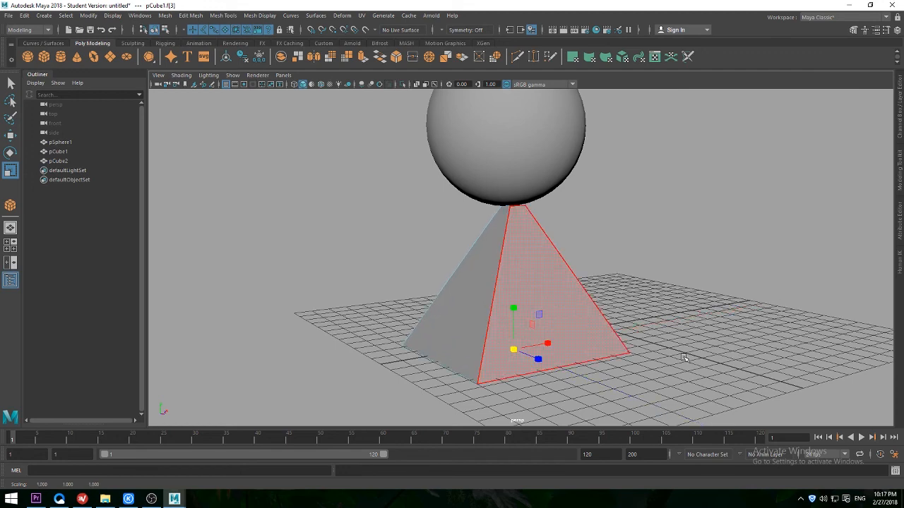
{"action": "right_click_drag", "start_coordinate": [681, 356], "coordinate": [470, 329], "text": "alt"}
{"action": "key", "text": "q"}
{"action": "left_click", "coordinate": [381, 272]}
Return the pyramid-shaped cube to object mode and clear its selection.
{"action": "left_click_drag", "start_coordinate": [371, 274], "coordinate": [385, 270], "text": "alt"}
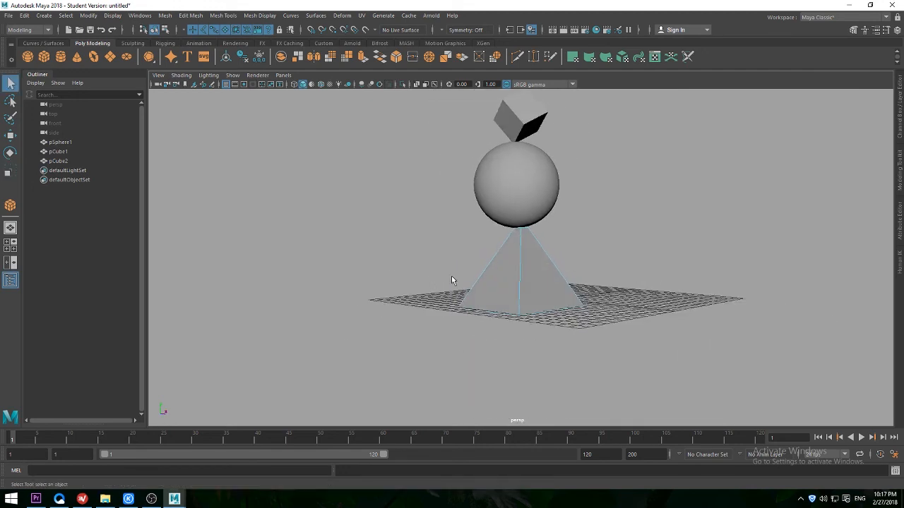
{"action": "middle_click_drag", "start_coordinate": [437, 274], "coordinate": [418, 302], "text": "alt"}
{"action": "right_click_drag", "start_coordinate": [498, 311], "coordinate": [550, 210]}
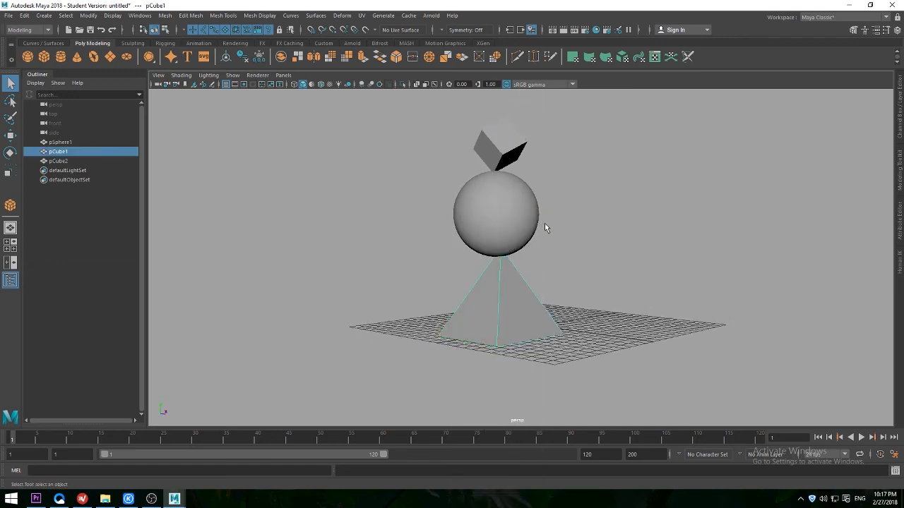
{"action": "left_click_drag", "start_coordinate": [571, 275], "coordinate": [577, 297], "text": "alt"}
{"action": "left_click", "coordinate": [581, 261]}
{"action": "left_click_drag", "start_coordinate": [760, 97], "coordinate": [516, 202], "text": "alt"}
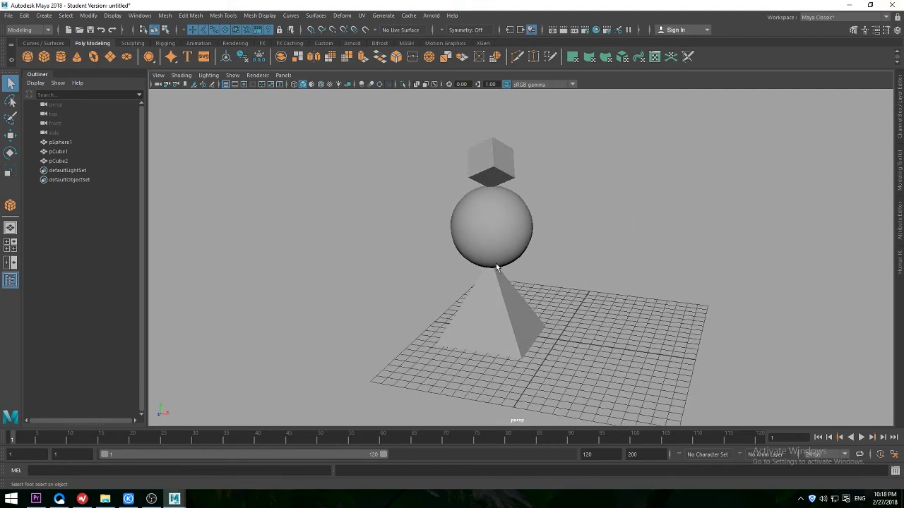
{"action": "left_click_drag", "start_coordinate": [603, 285], "coordinate": [538, 279], "text": "alt"}
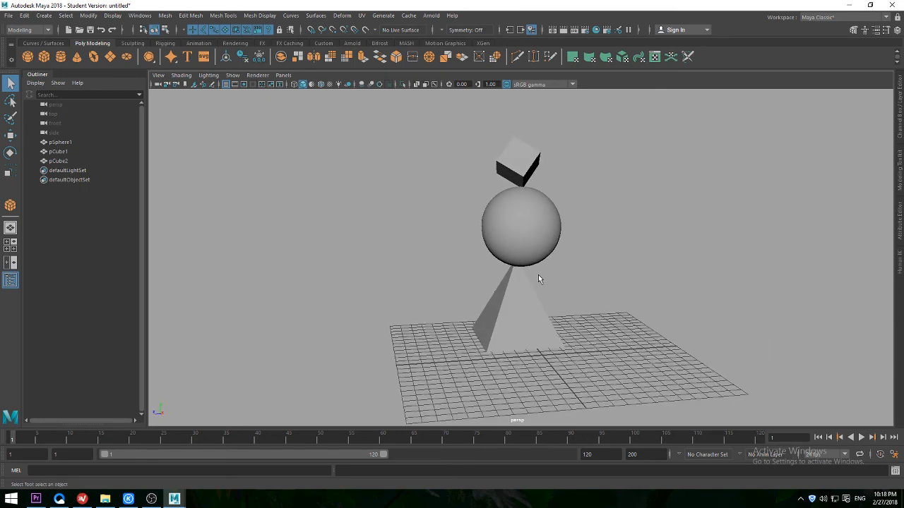